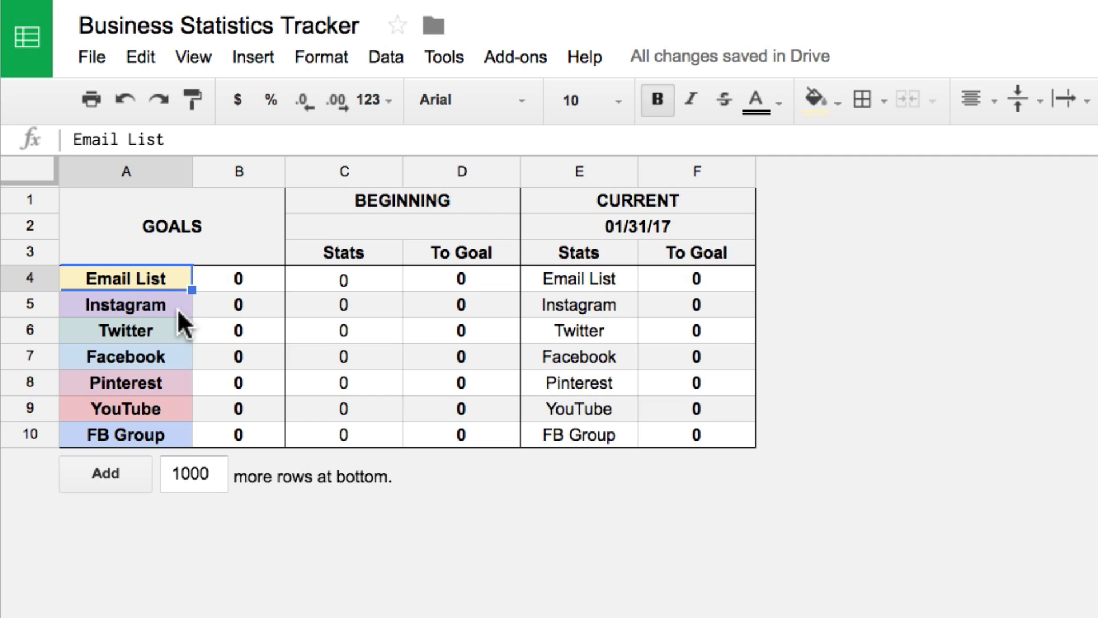
Review the Facebook, Pinterest, YouTube and FB Group platform labels in the GOALS table
click(181, 354)
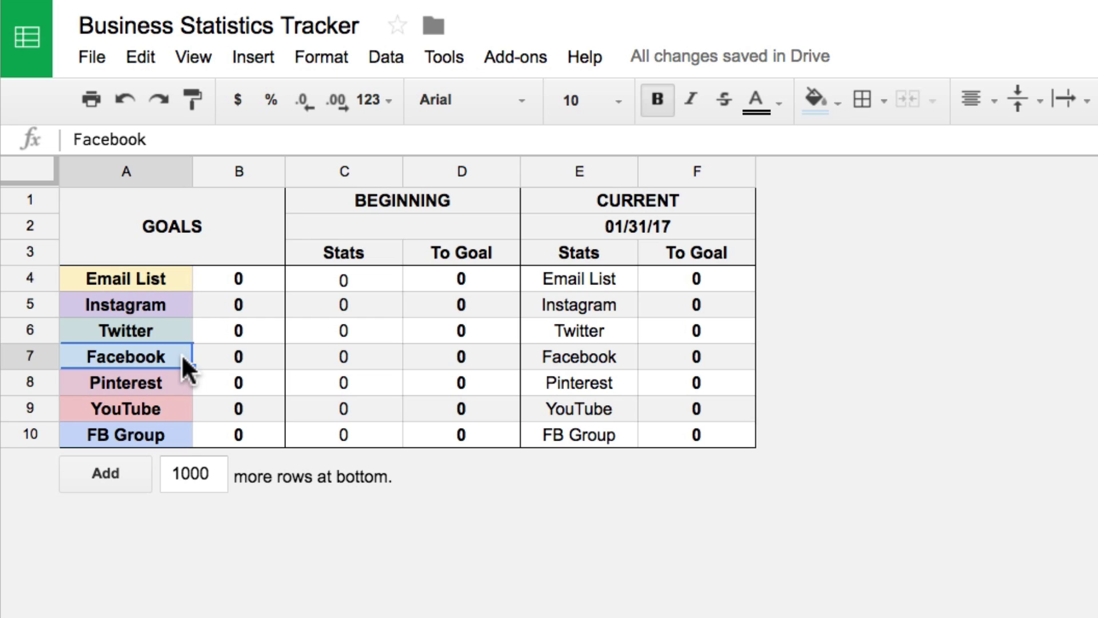
click(182, 382)
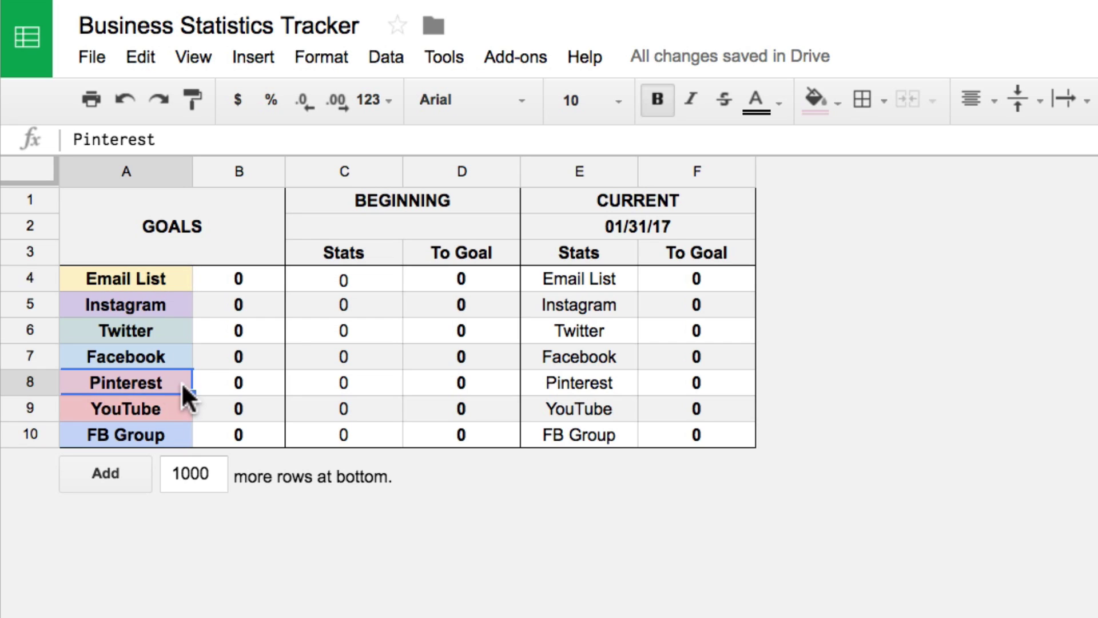
click(176, 408)
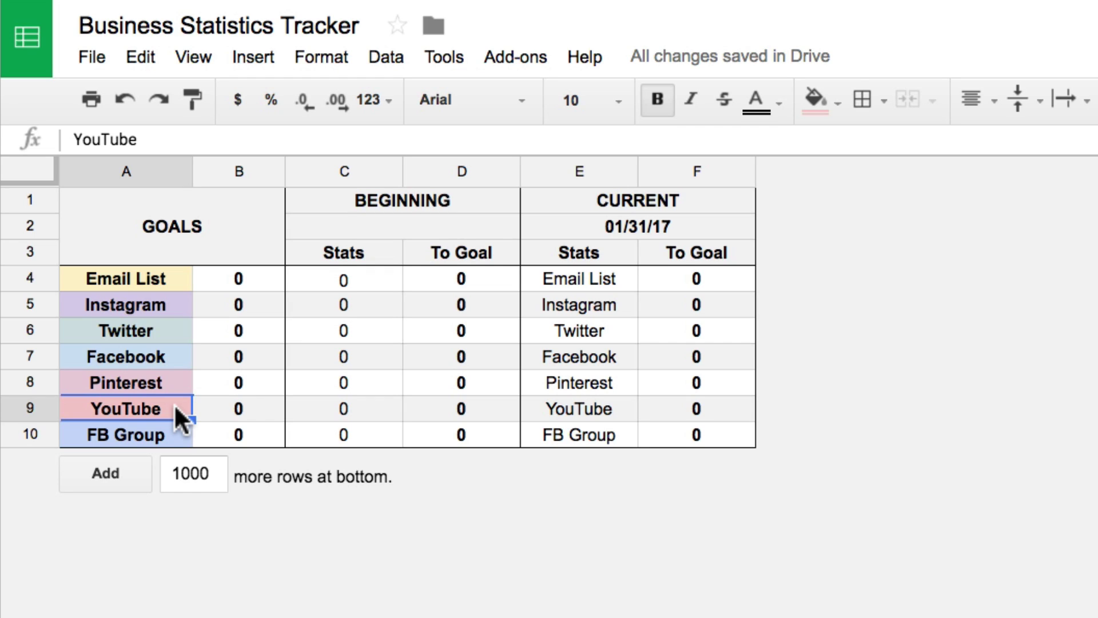
click(168, 429)
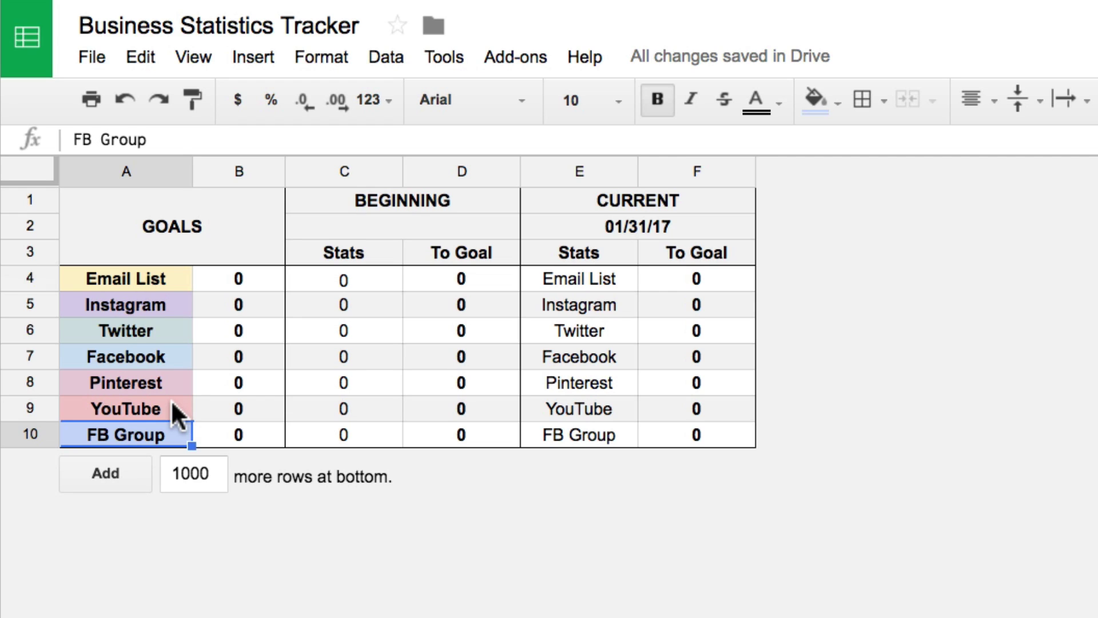
Enter the goal figures, starting with Email List at 15,000, and check the To Goal formulas in D4:D10
click(267, 287)
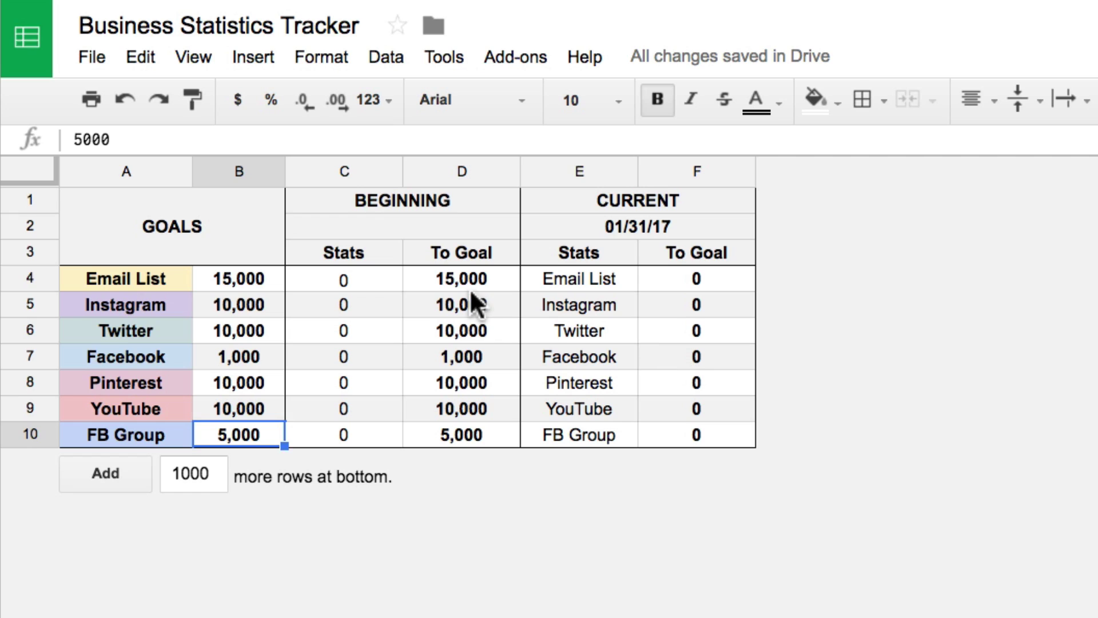
drag(494, 281, 484, 445)
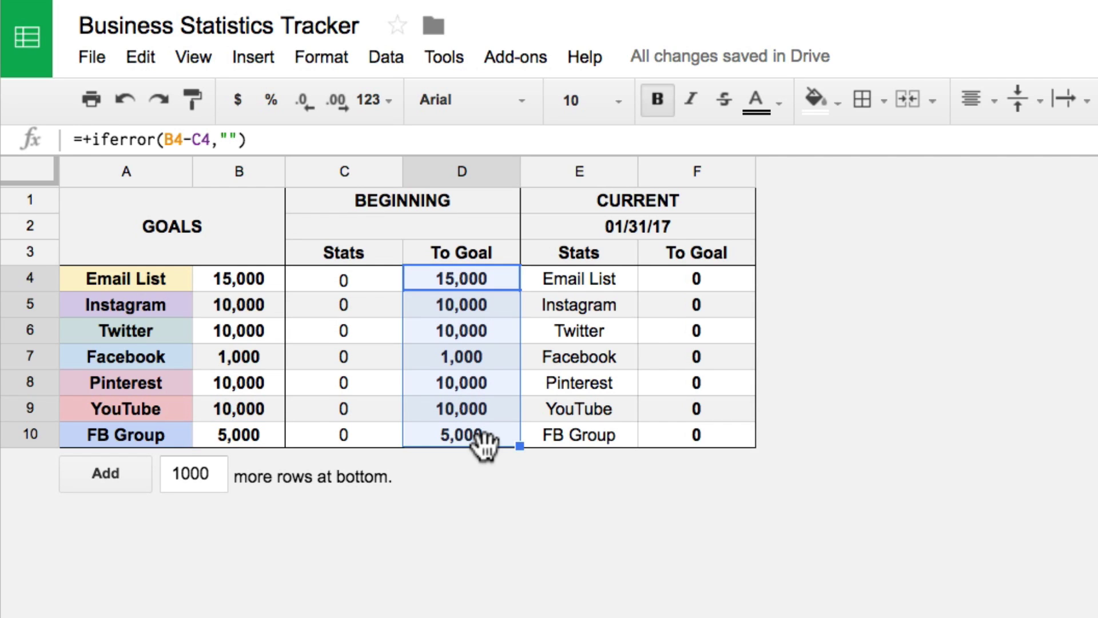
key(ctrl+End)
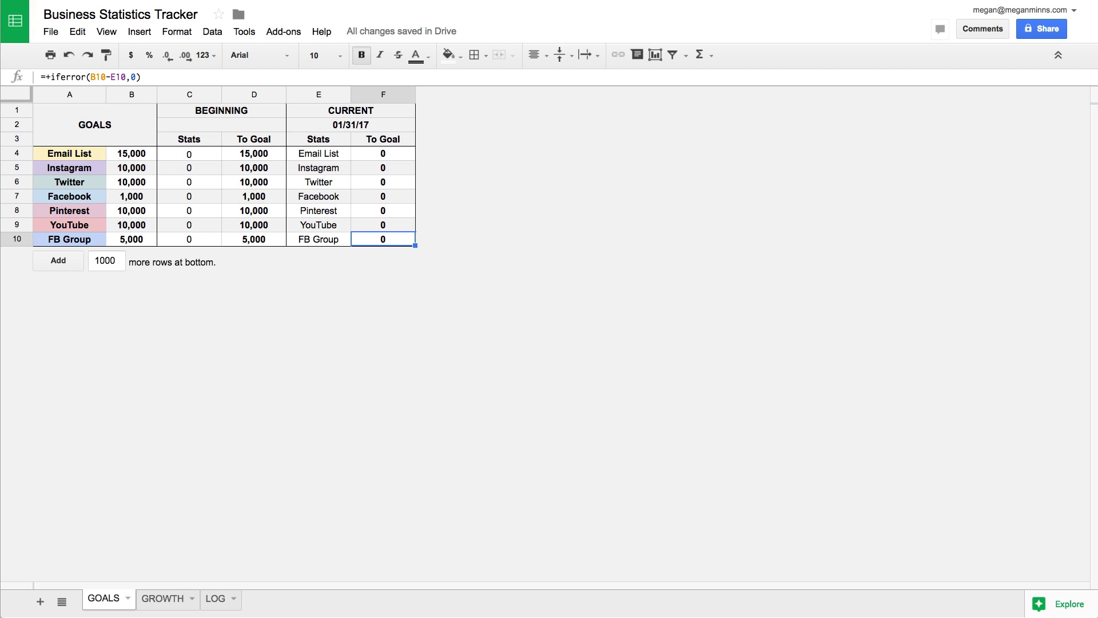
click(216, 599)
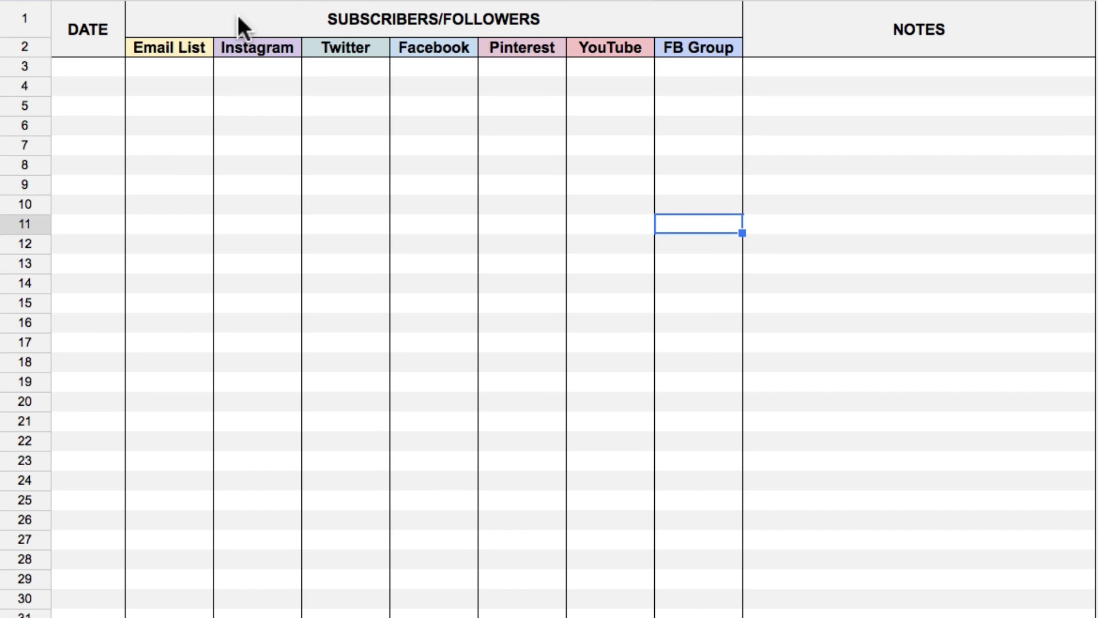
Start the first LOG entry with the date 01/31/17 in the DATE column
click(76, 69)
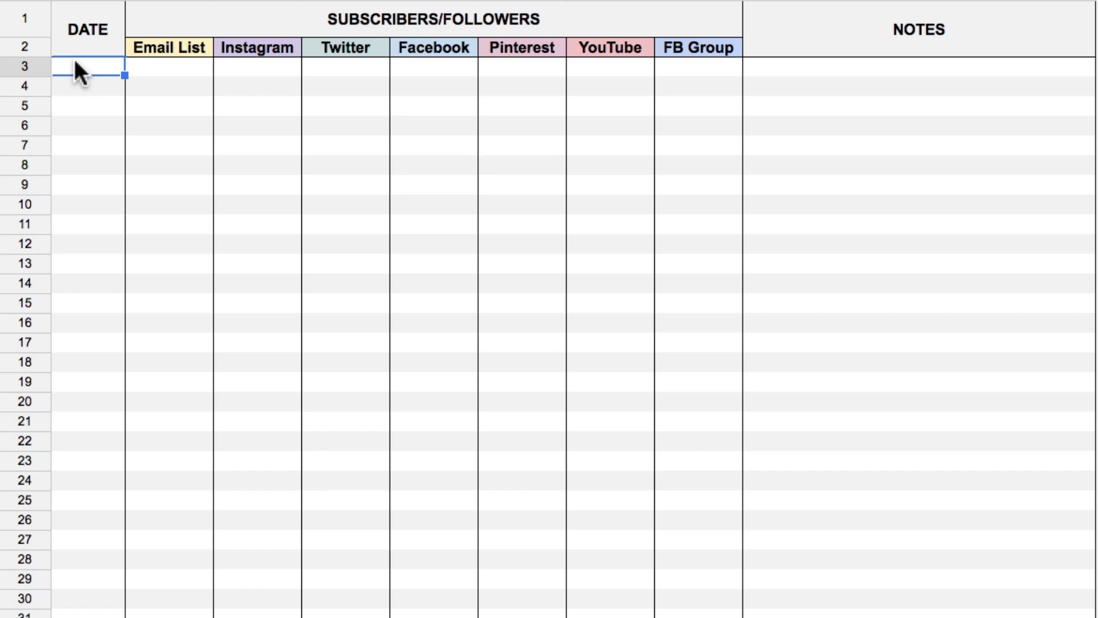
text(1/31/17)
key(Tab)
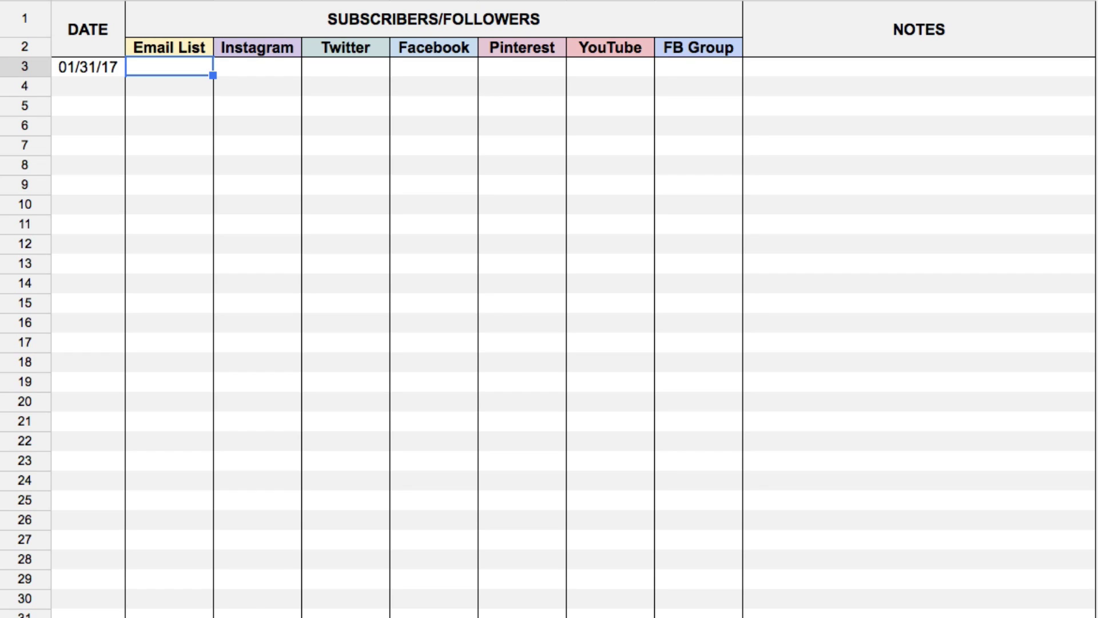
text(5500	4000	4000	500	3000	1200	0)
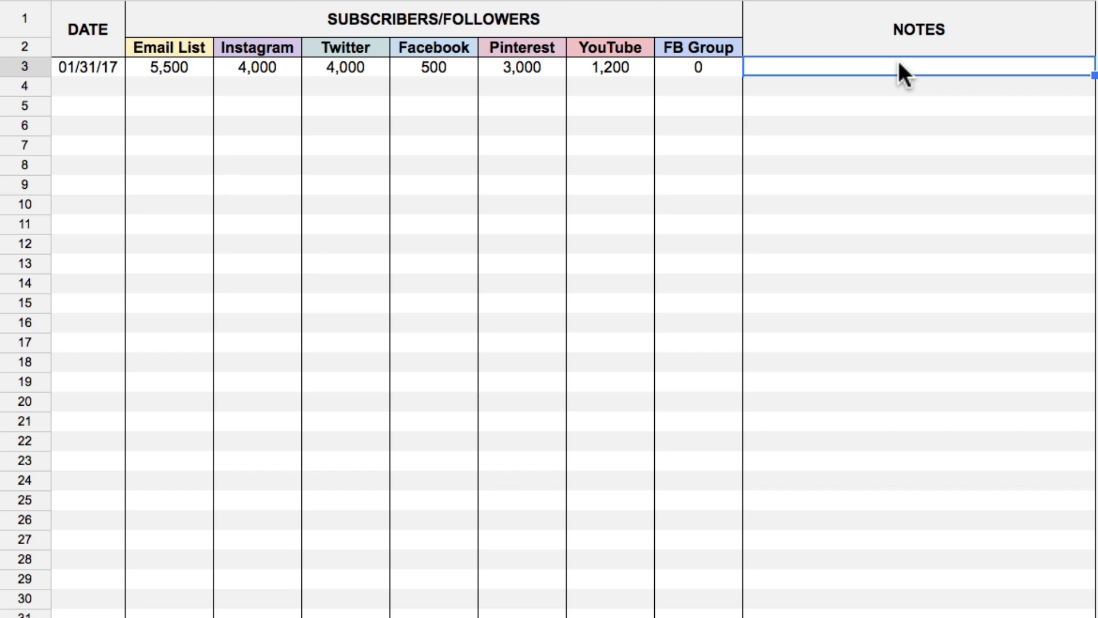
text(1 email, 1 YouTube video)
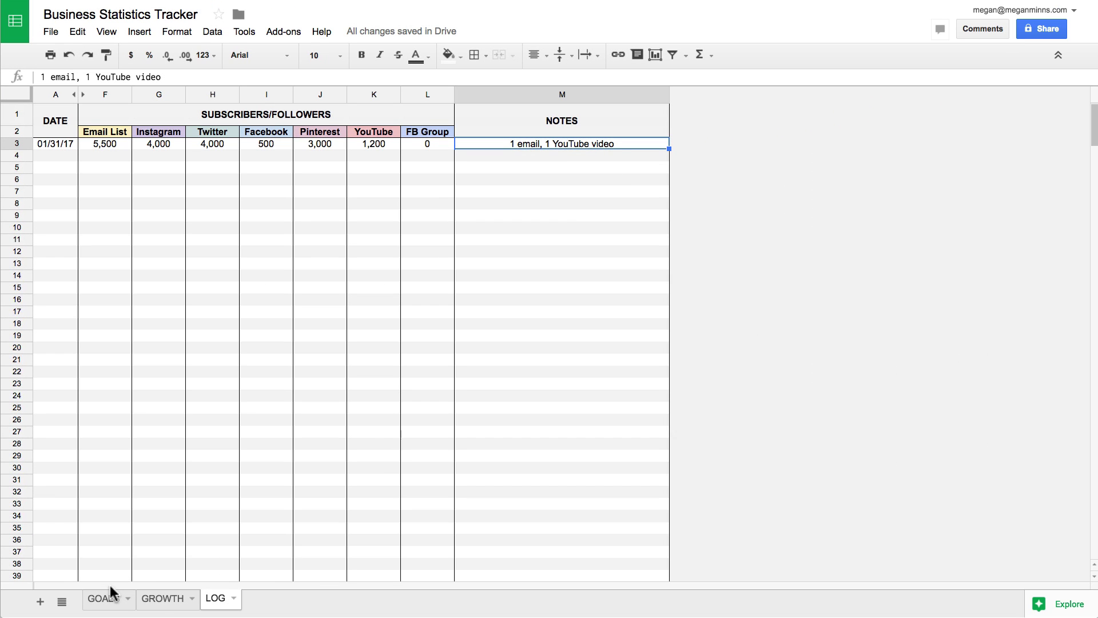
Show the GROWTH sheet and inspect the January Email List total's ARRAYFORMULA in B4
click(159, 601)
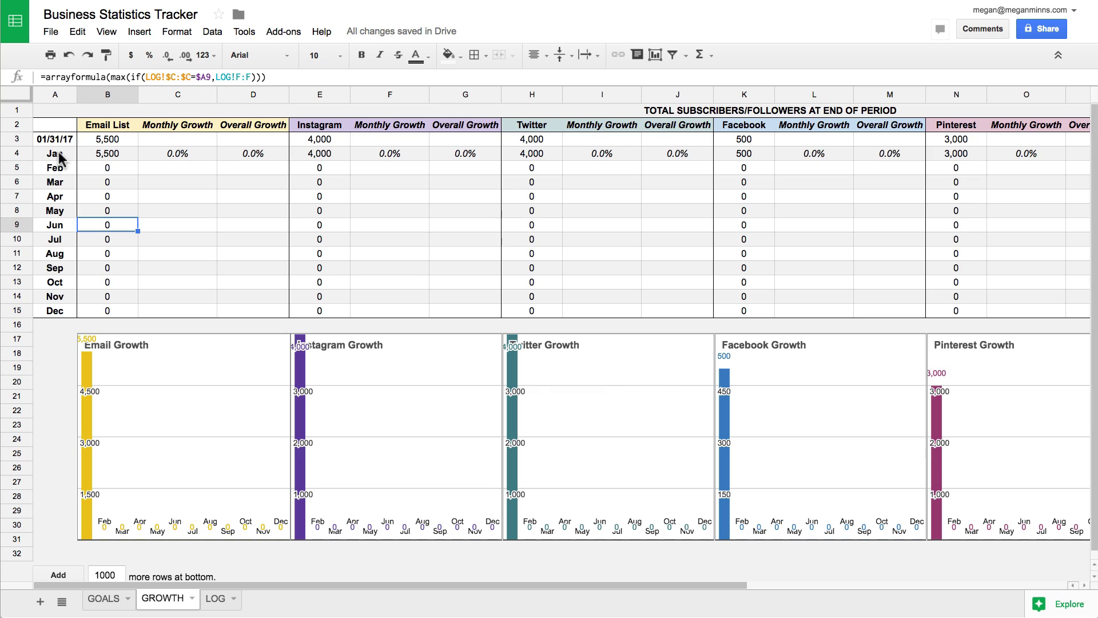
click(129, 156)
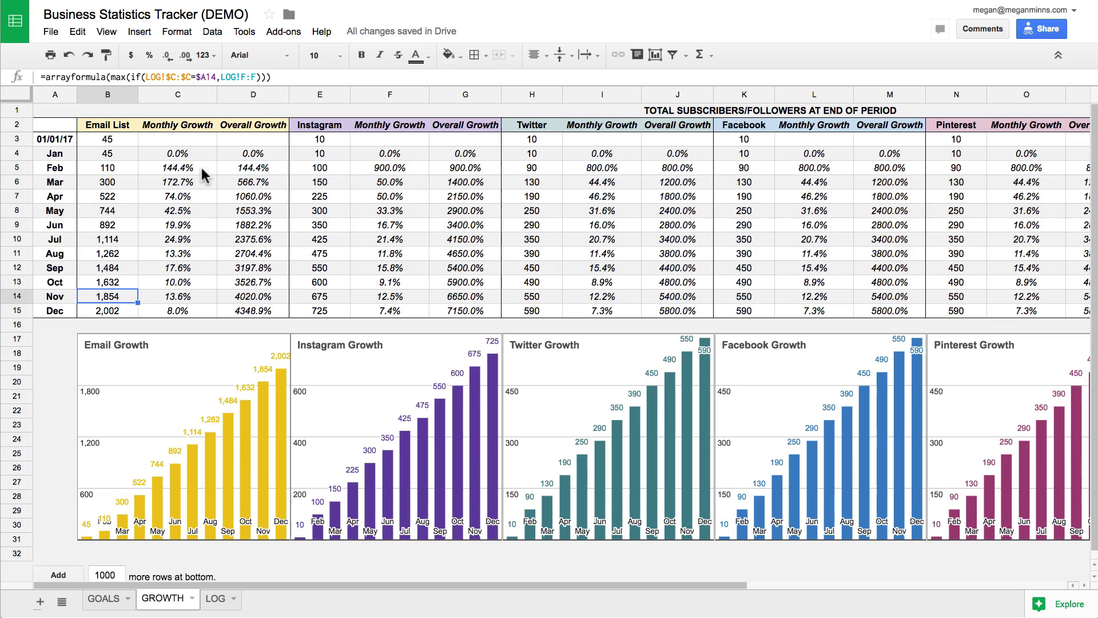
click(215, 598)
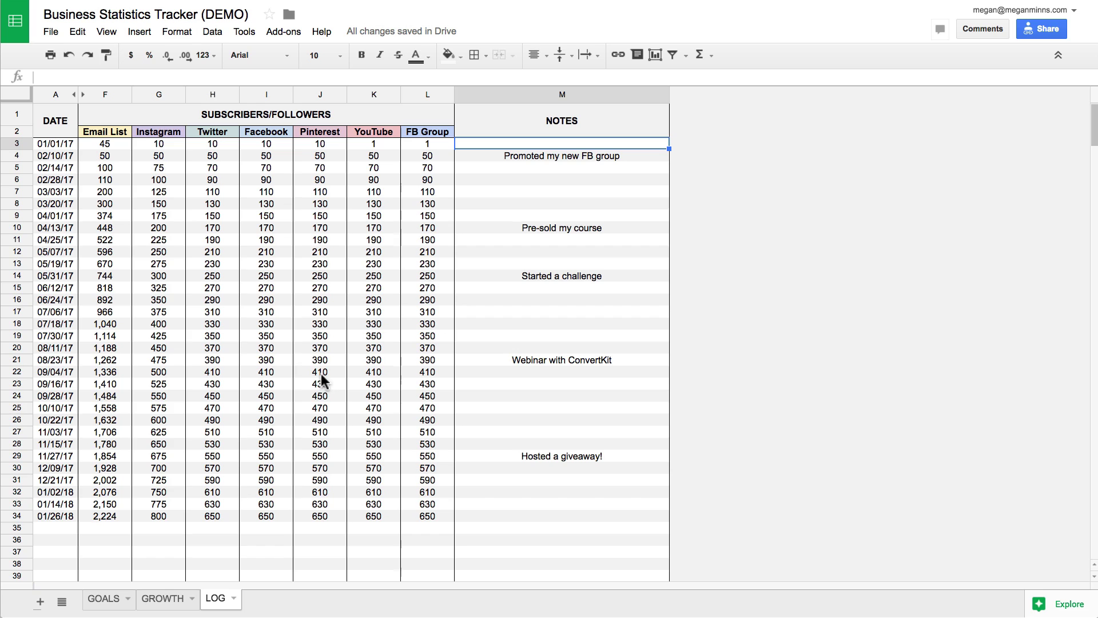
click(162, 598)
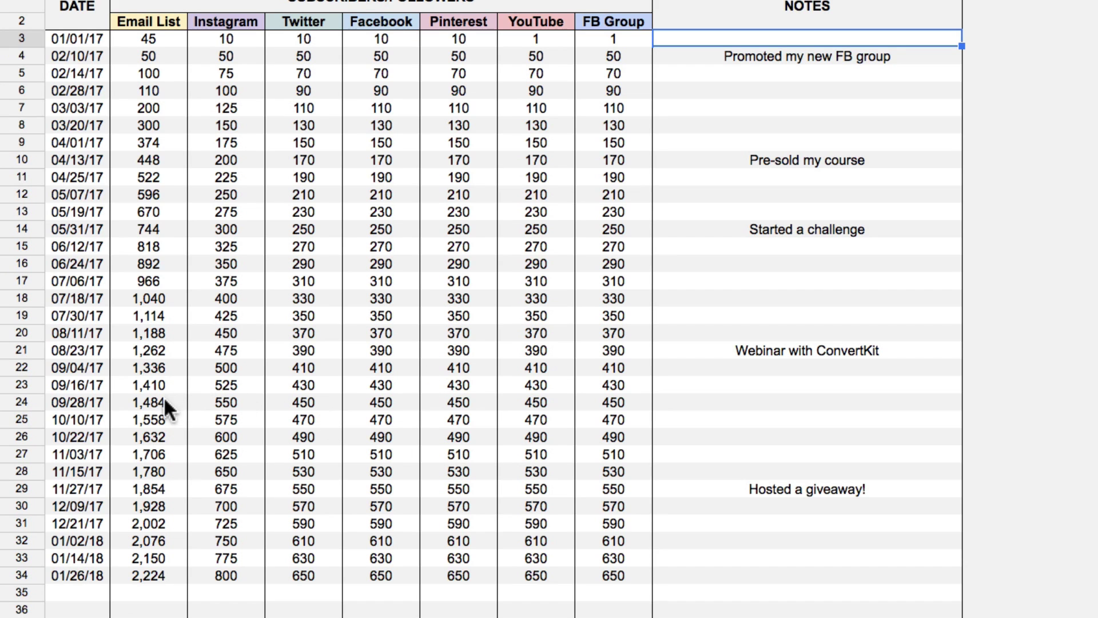
click(161, 399)
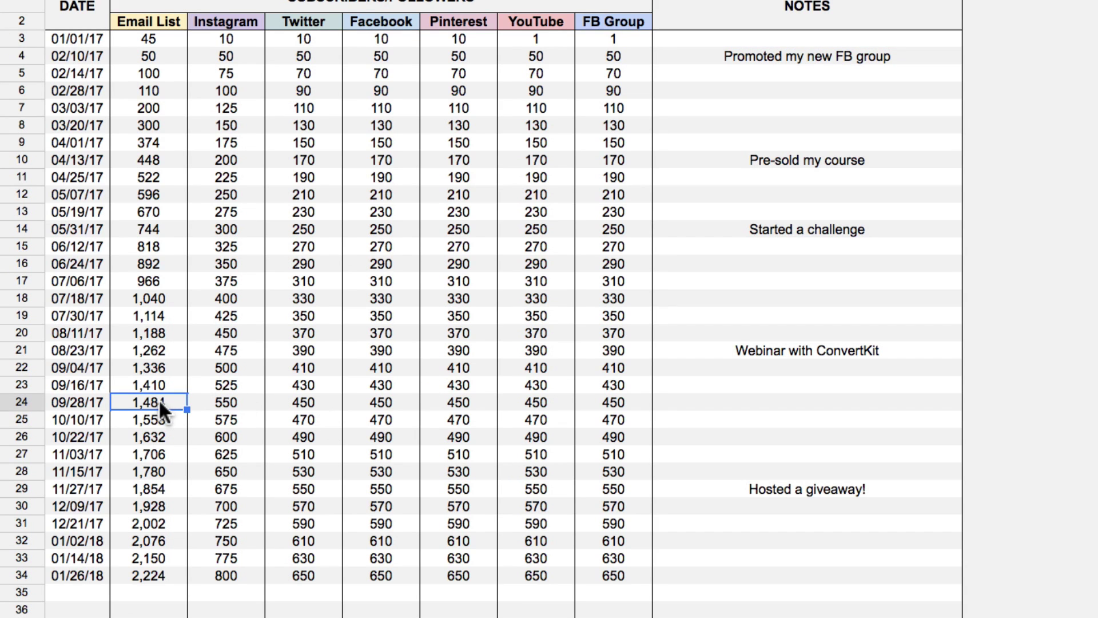
text(1800)
key(Return)
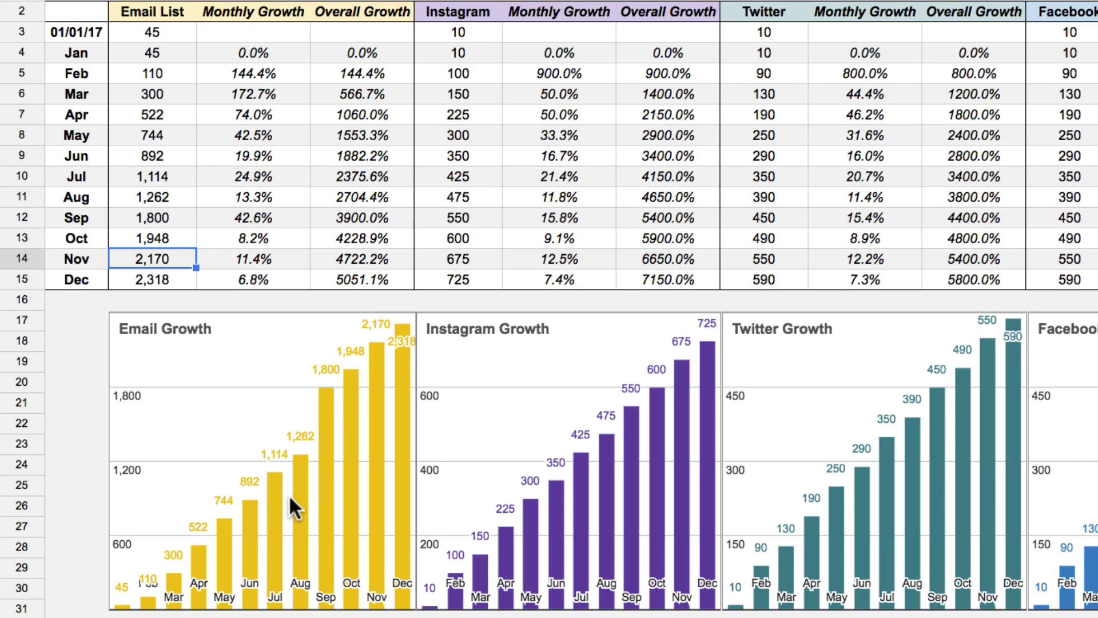
click(302, 468)
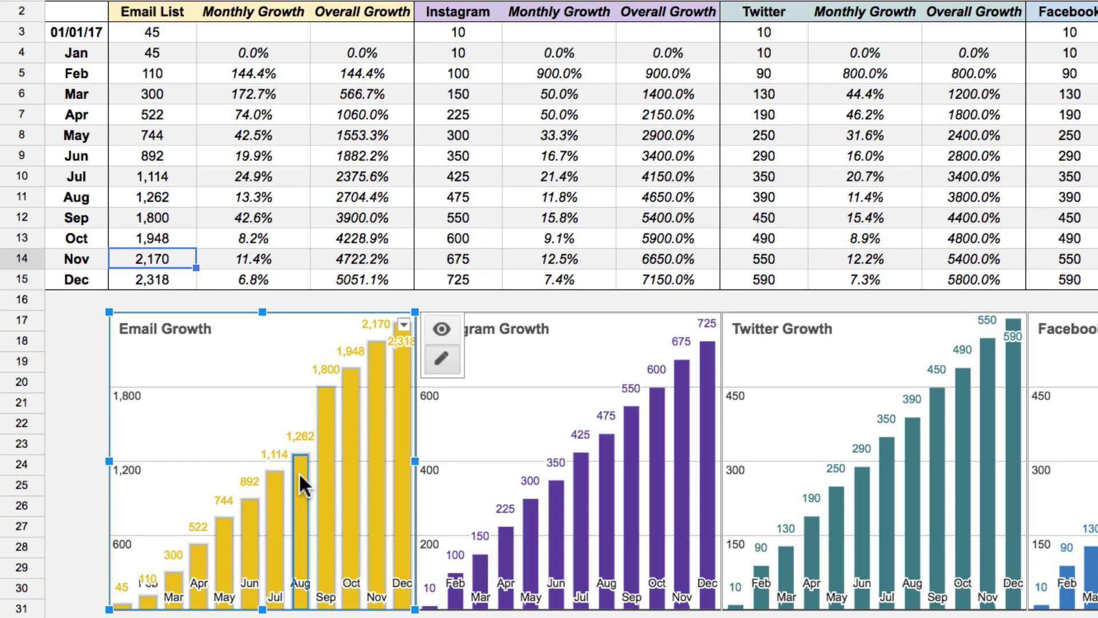
click(326, 399)
click(341, 449)
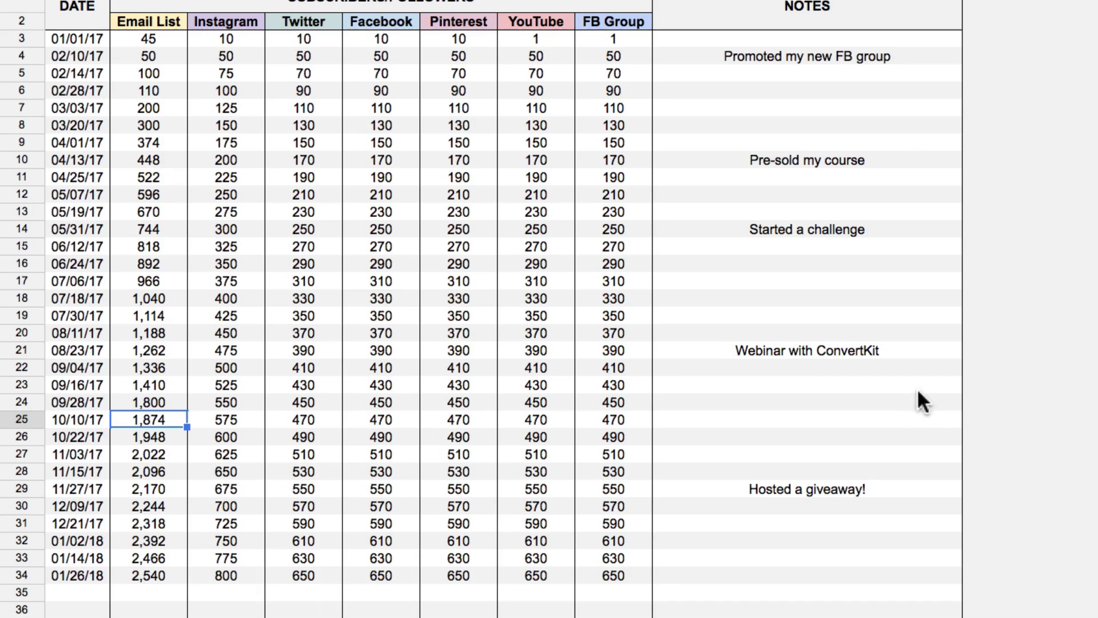
drag(803, 353, 803, 434)
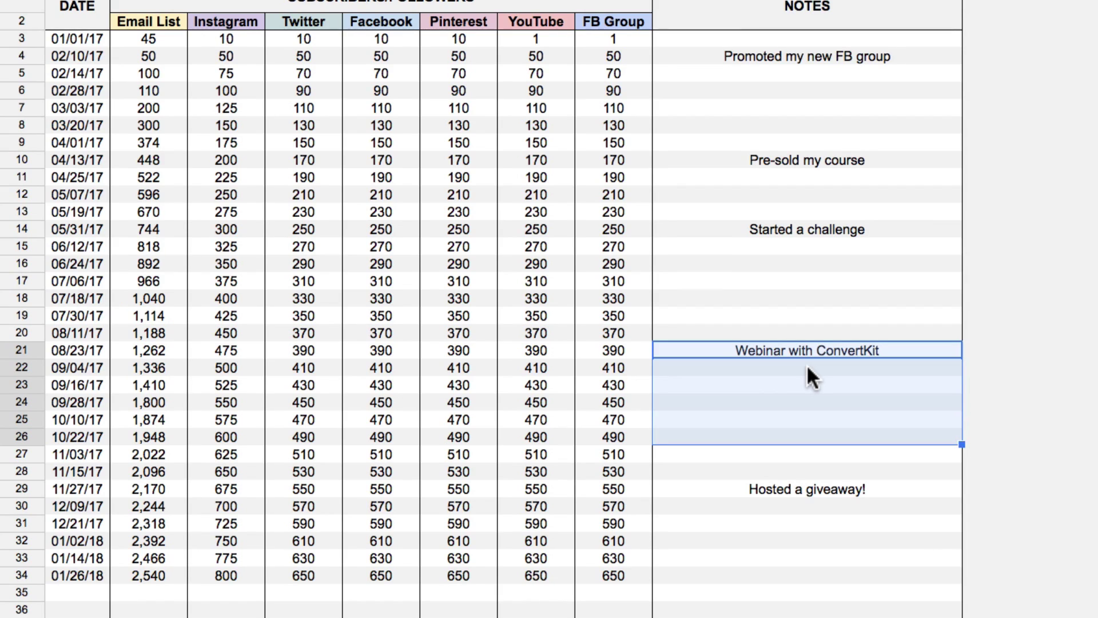
click(792, 459)
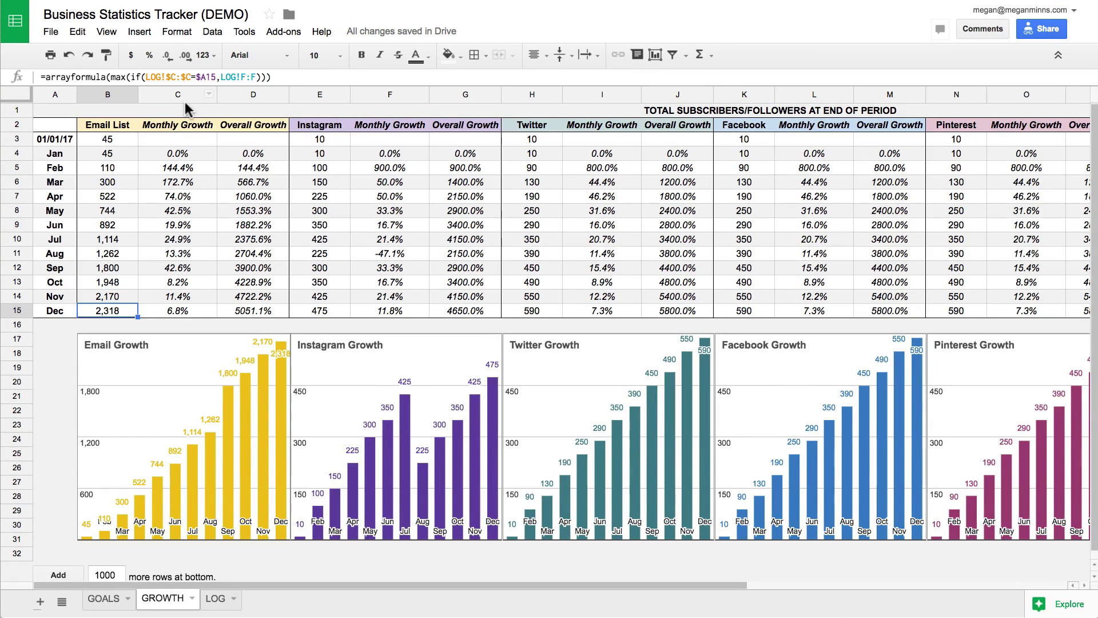
scroll(618, 257, right, 5)
scroll(618, 258, right, 1)
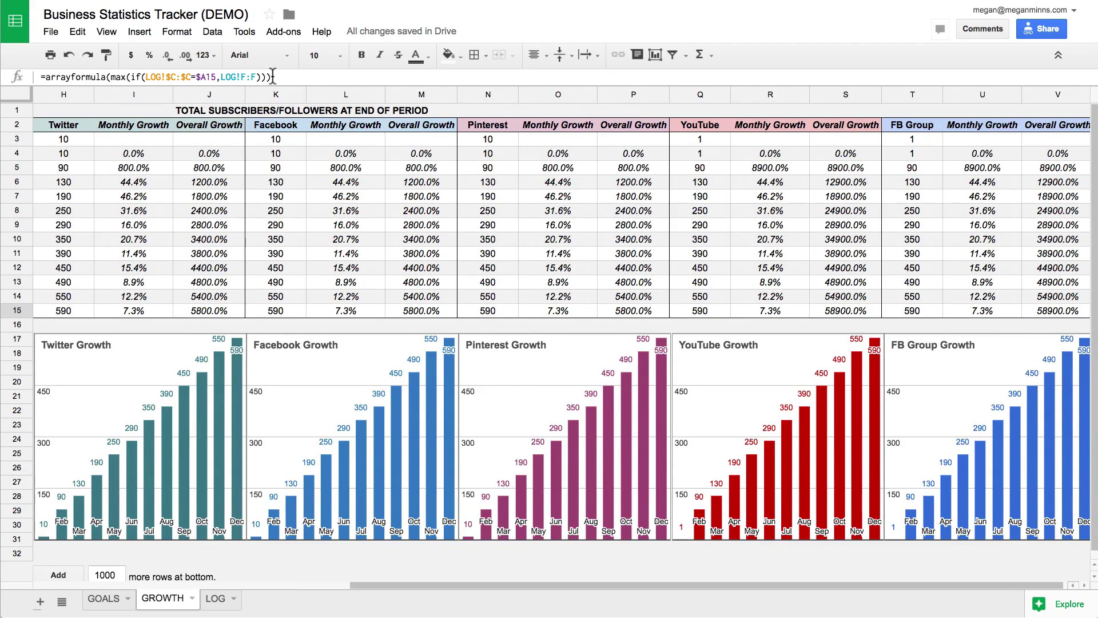
Show GOALS and inspect the Current stats and To Goal formulas across E4:F10
click(103, 599)
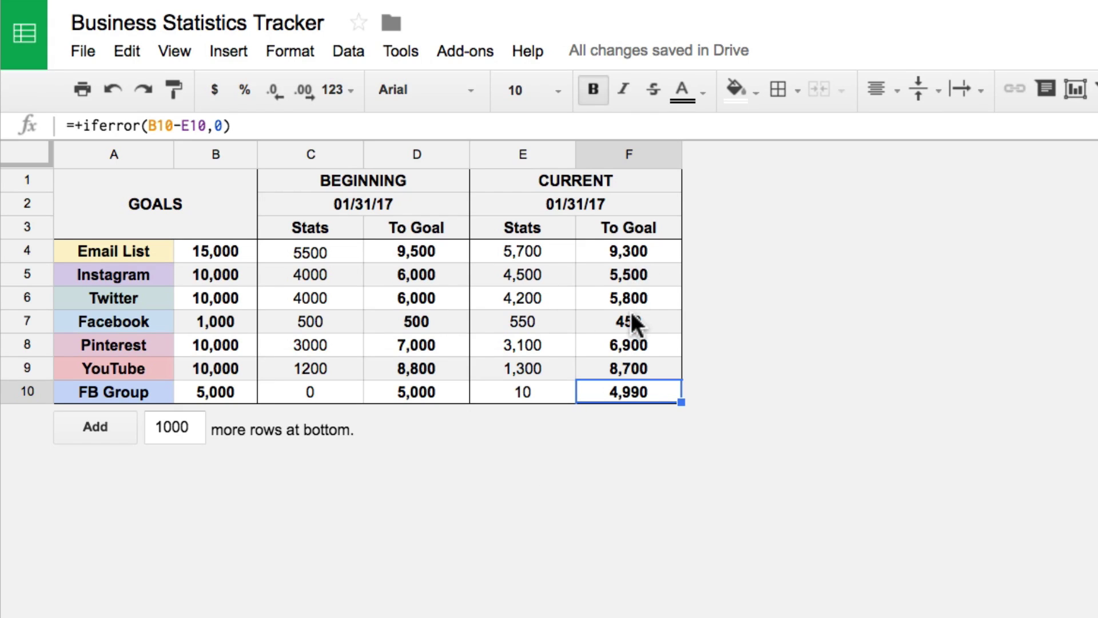
mouse_move(552, 258)
mouse_down()
mouse_move(631, 360)
mouse_move(640, 445)
mouse_up()
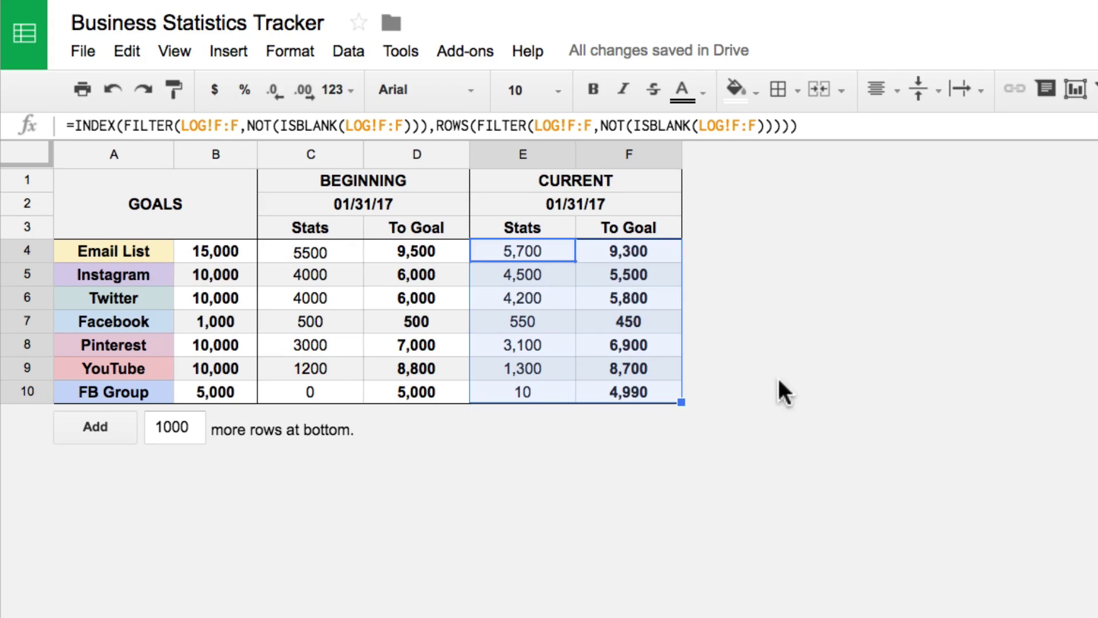
click(670, 388)
drag(662, 255, 639, 433)
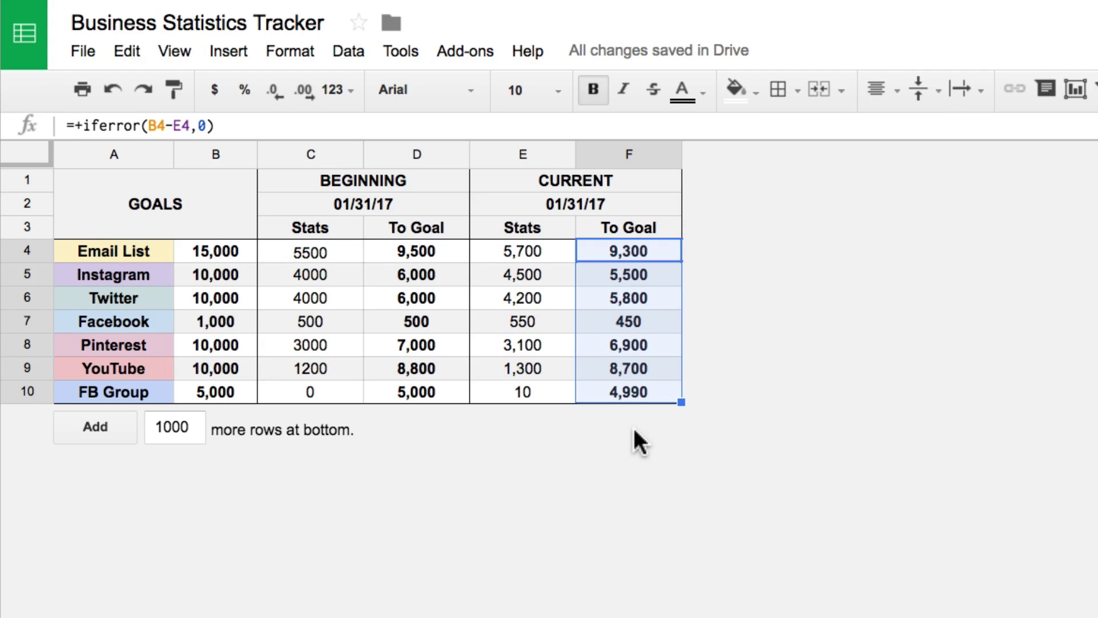
key(ctrl+Down)
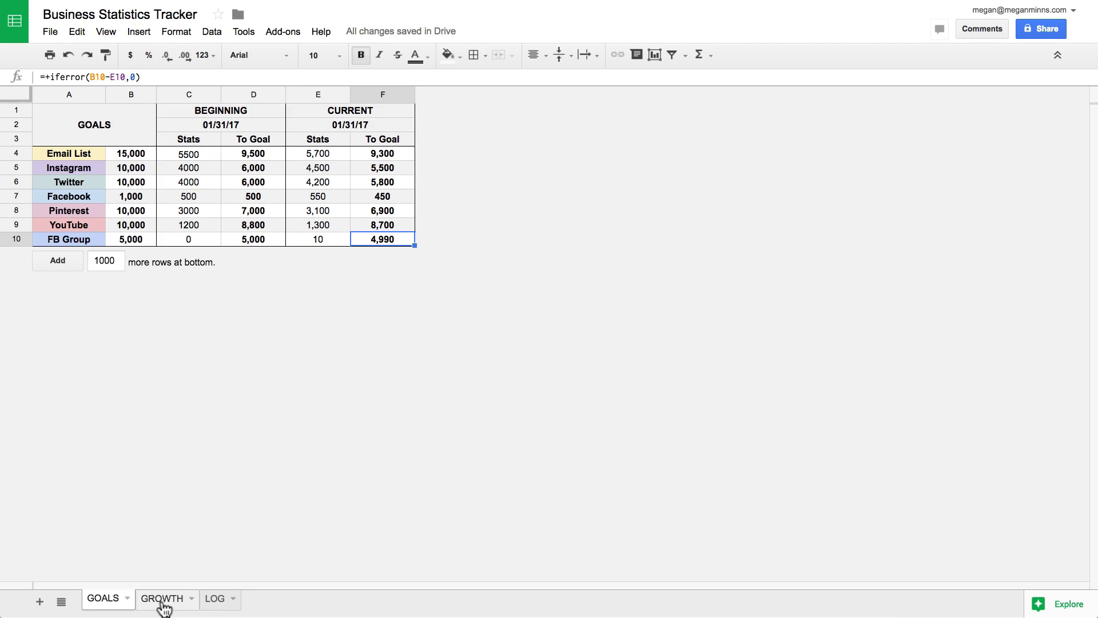
Flip through the LOG, GROWTH and GOALS sheets, ending on the updated GROWTH tables and charts
click(207, 598)
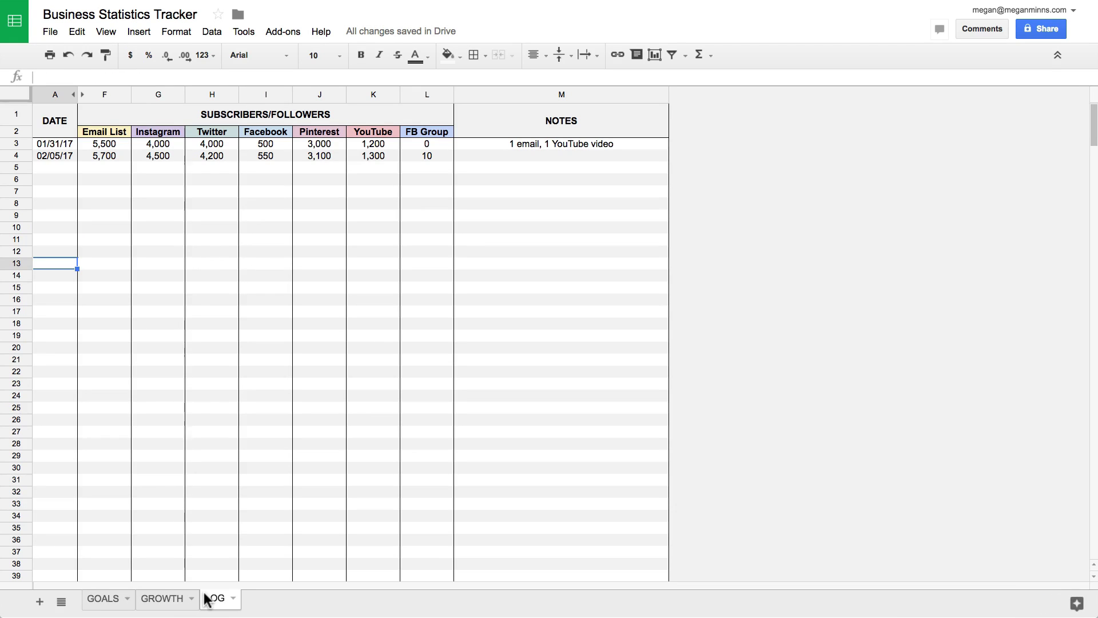
click(167, 608)
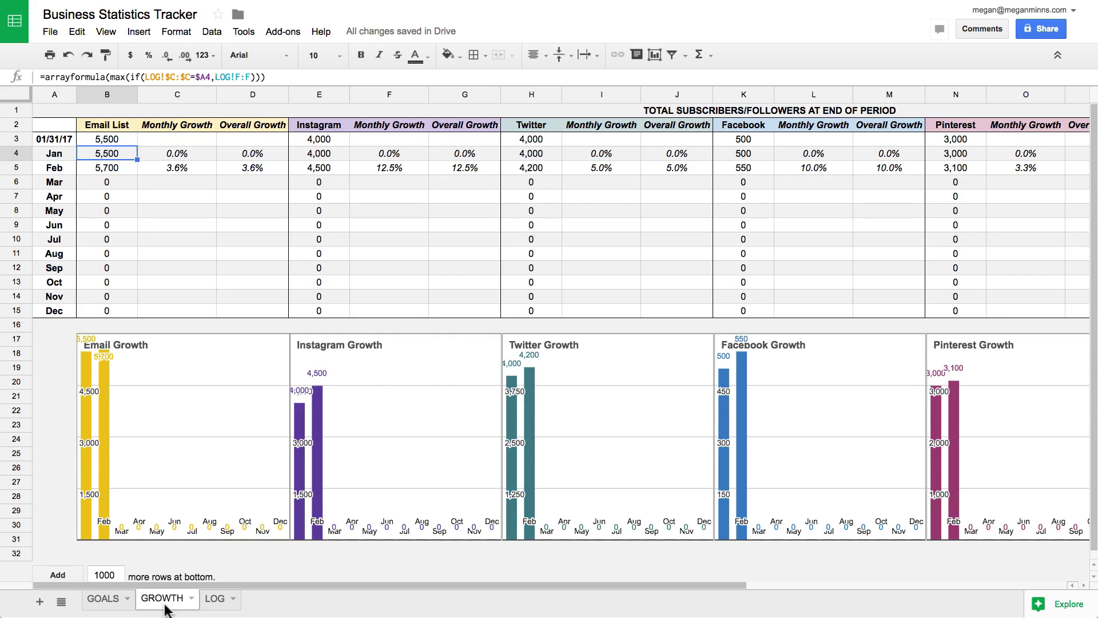
click(94, 601)
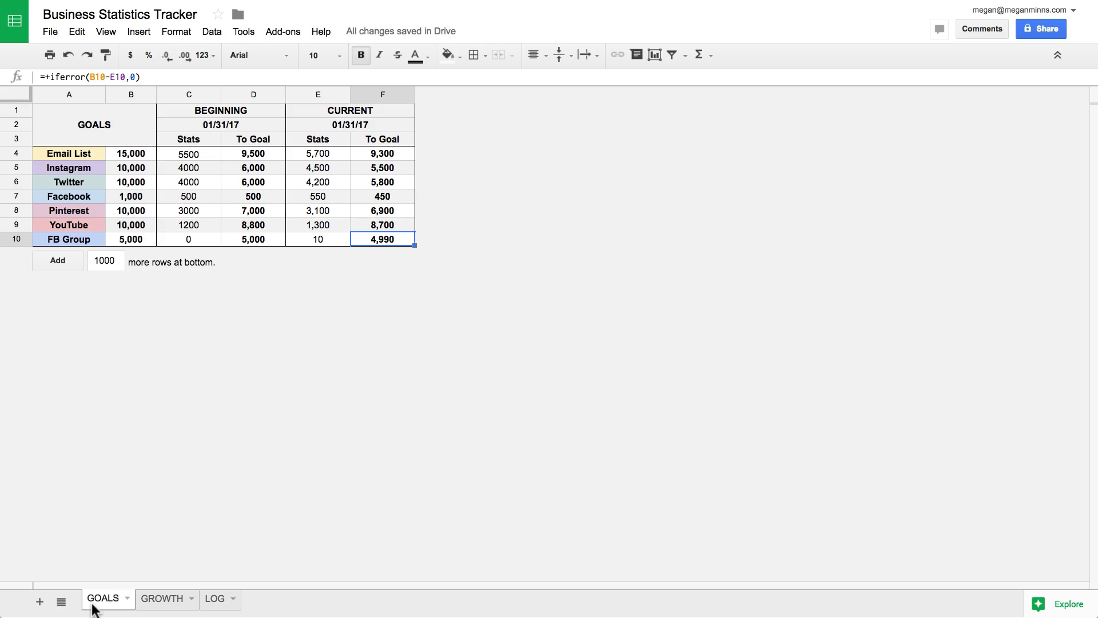
click(149, 603)
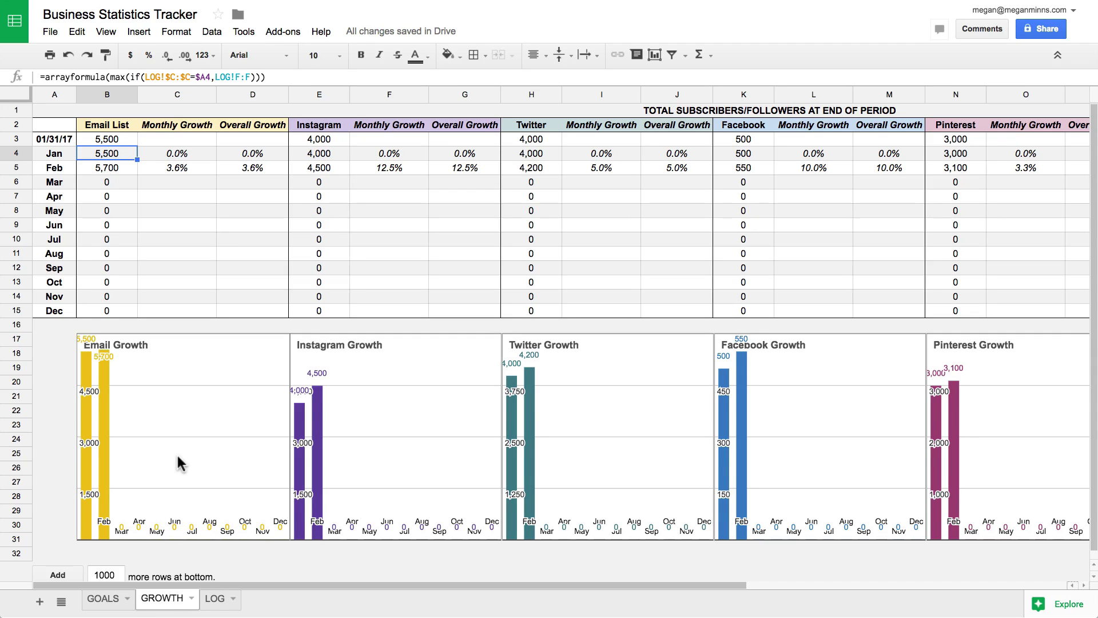
scroll(179, 464, right, 5)
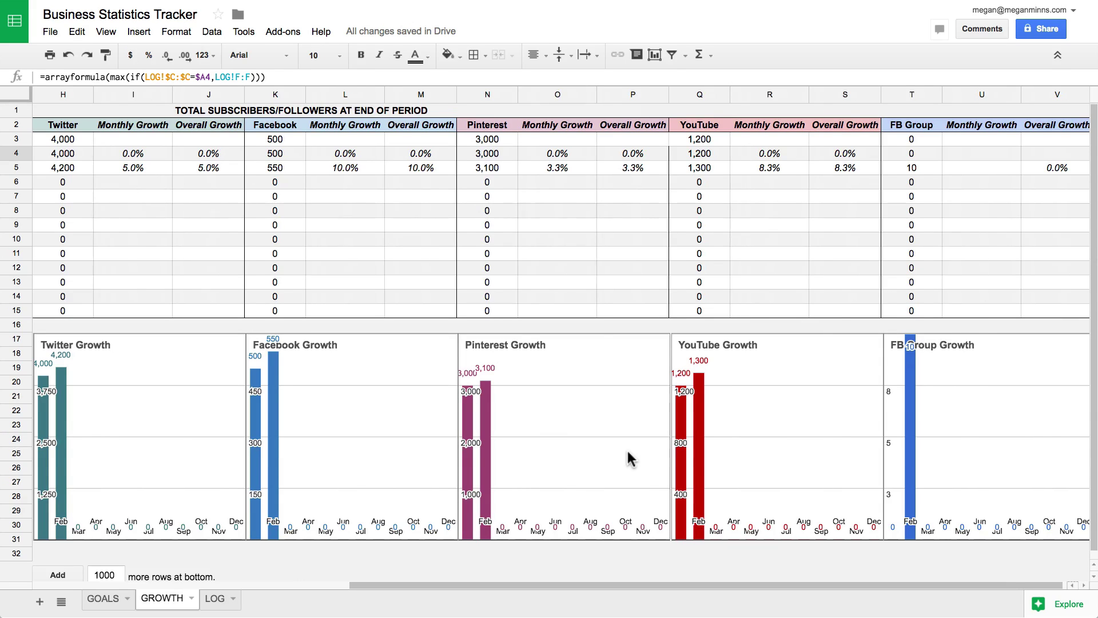
scroll(537, 475, left, 5)
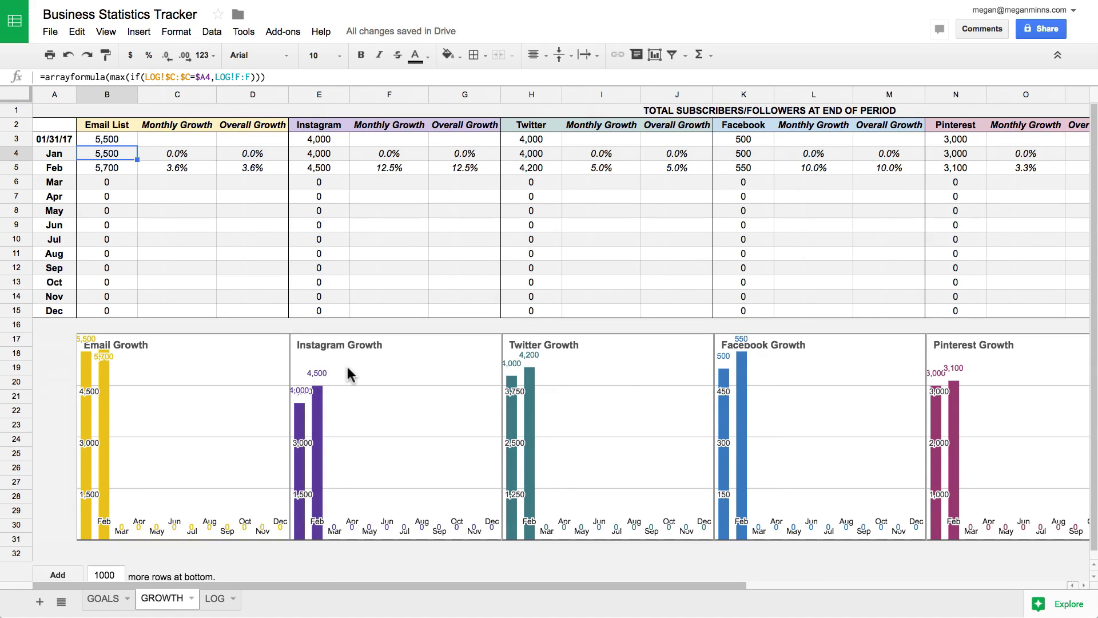
Go back to GOALS, where FB Group shows 10 current and 4,990 to goal
click(108, 601)
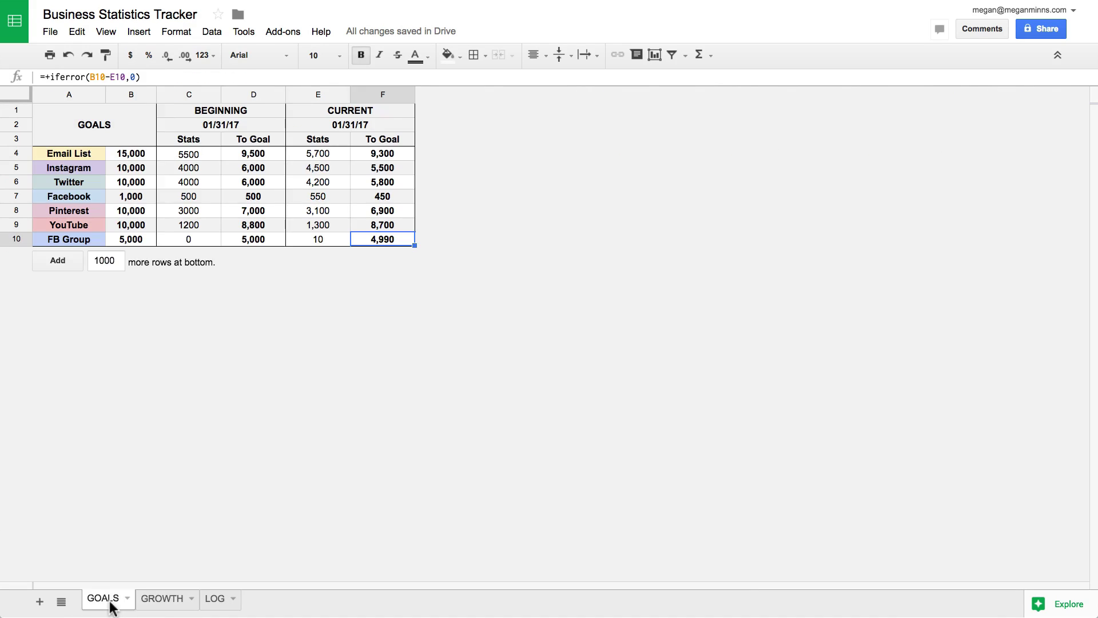